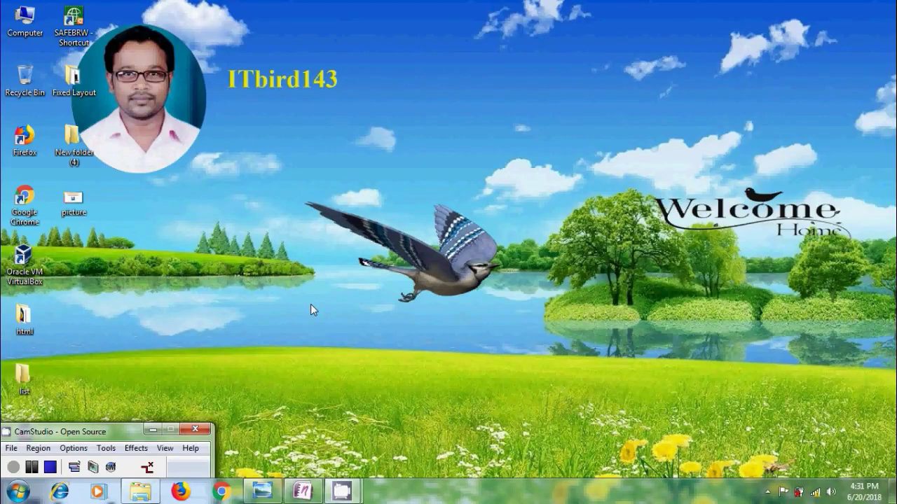
- Switch back to Windows Photo Viewer showing the 'Tutorial 7 - Inserting Pictures' title slide
key("alt+Tab")
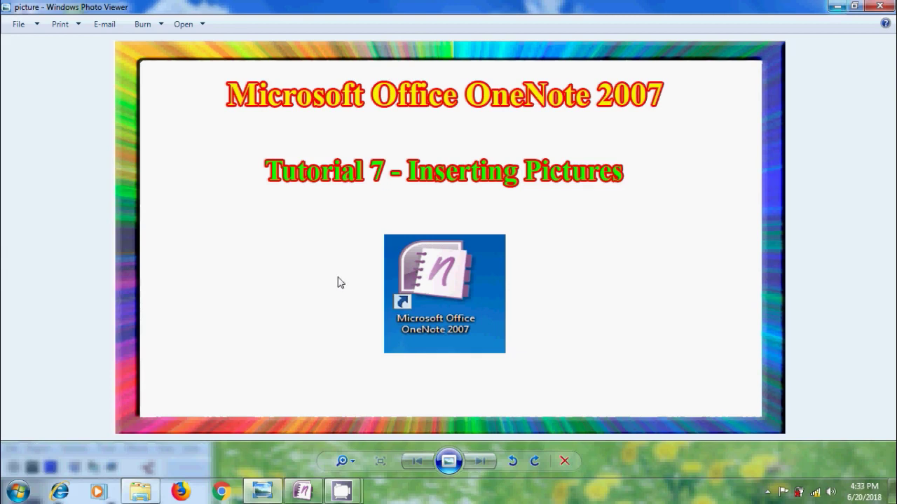
- Switch to OneNote and open the Employee From India page, placing the cursor on it
left_click(303, 491)
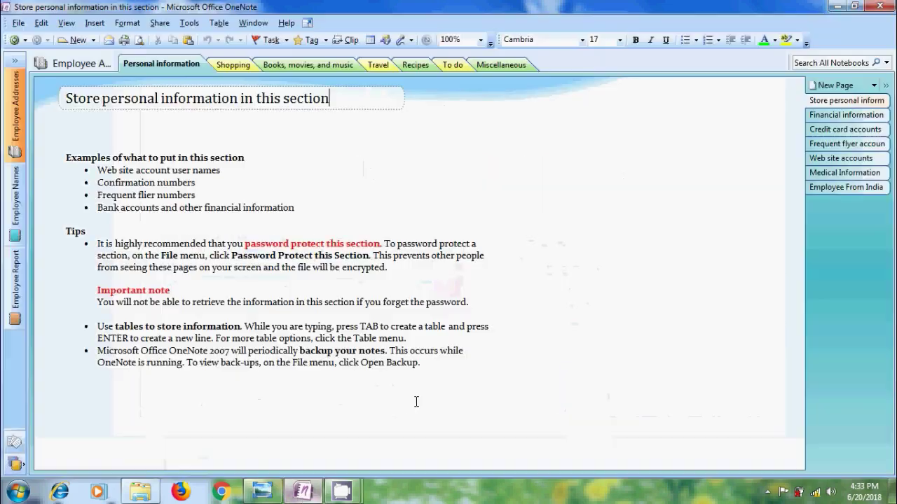
left_click(861, 187)
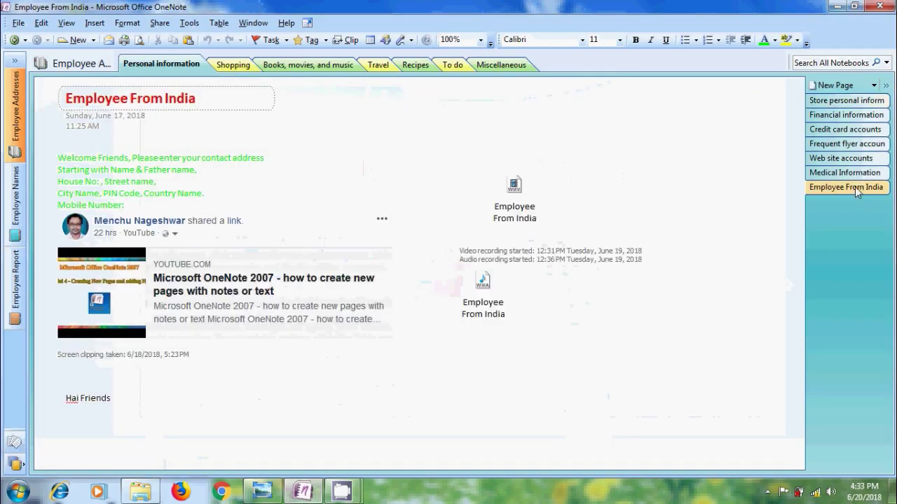
left_click(462, 377)
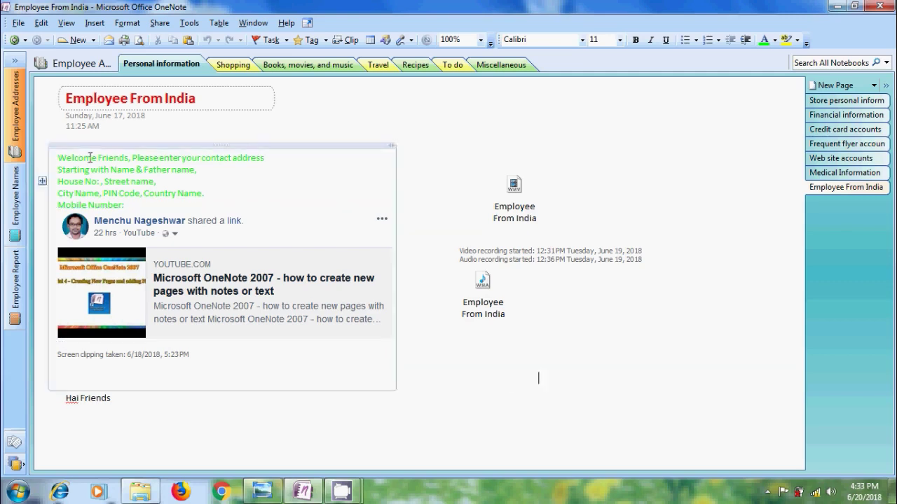
- Open the Insert Picture dialog through Insert > Pictures > From Files
left_click(98, 24)
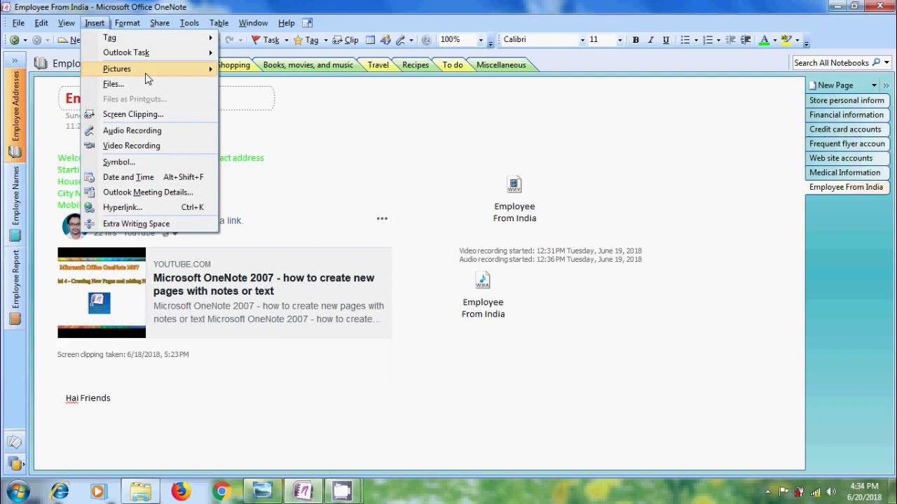
mouse_move(146, 74)
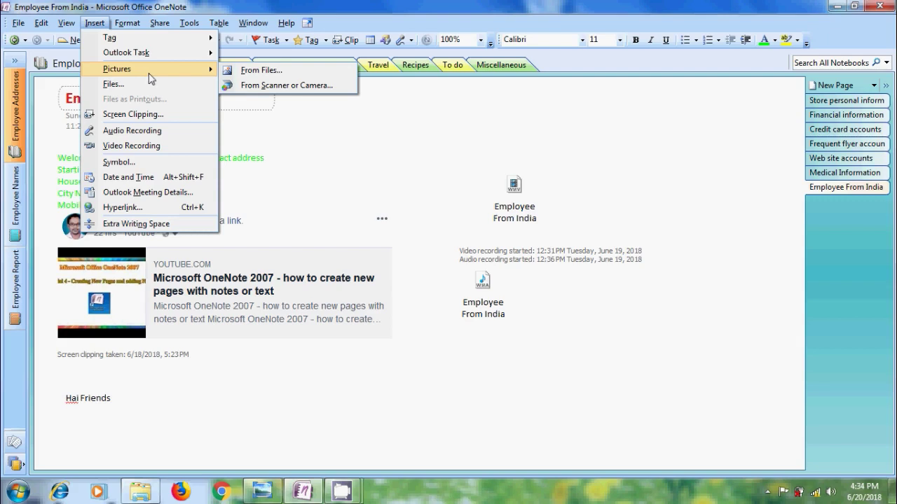
left_click(258, 73)
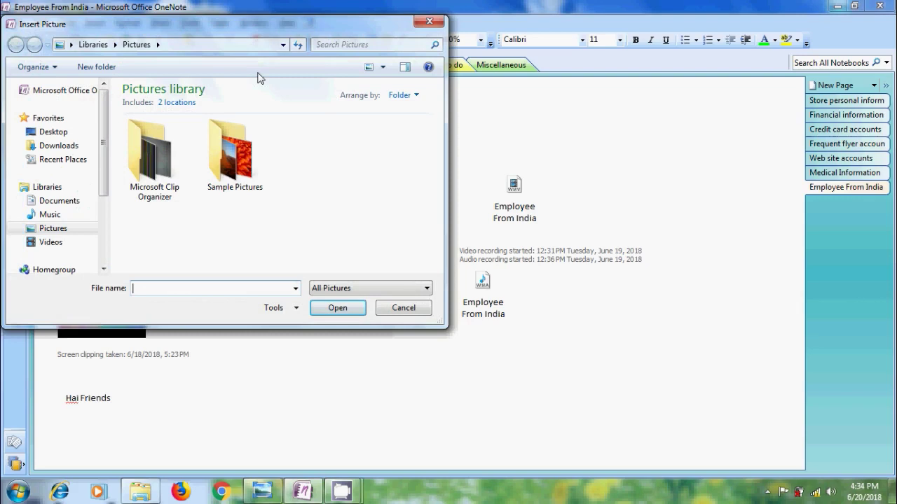
- Browse to New folder (4) on the Desktop in the Insert Picture dialog
left_click(69, 132)
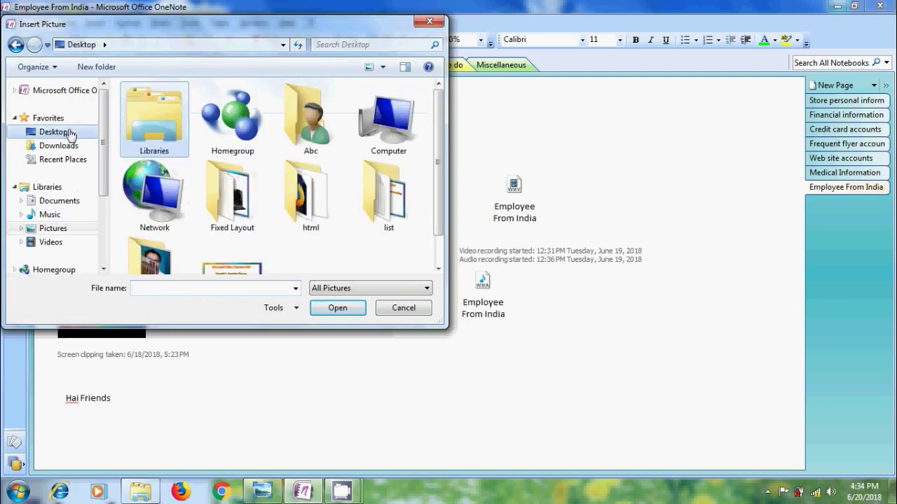
scroll(440, 195, "down", 1)
double_click(170, 221)
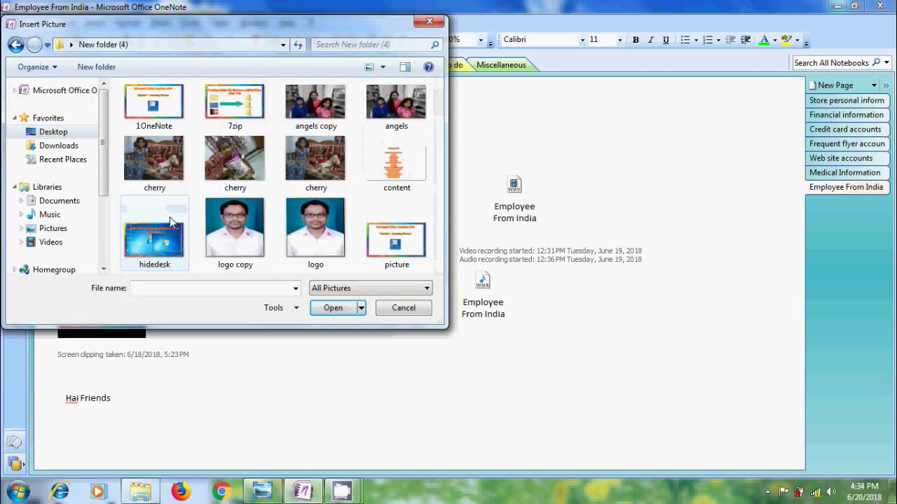
- Try the JPEG, PNG and TIFF file-type filters, then settle on All Files
left_click(419, 289)
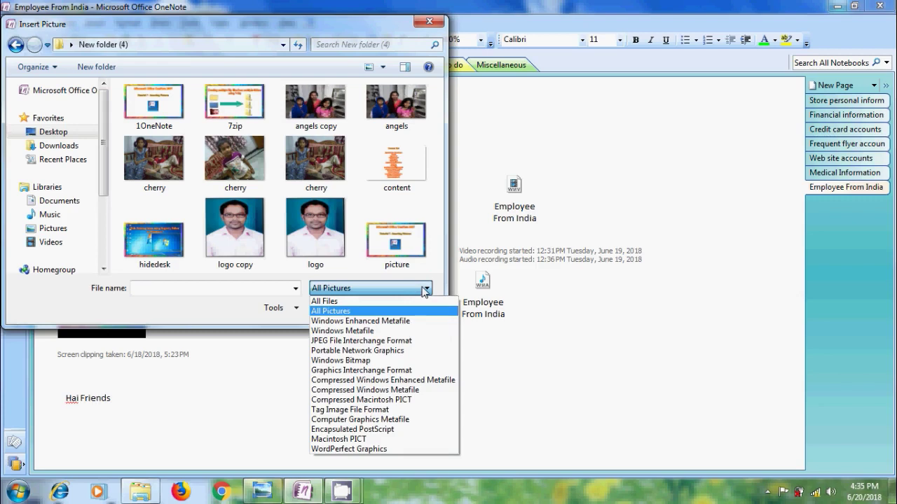
left_click(426, 342)
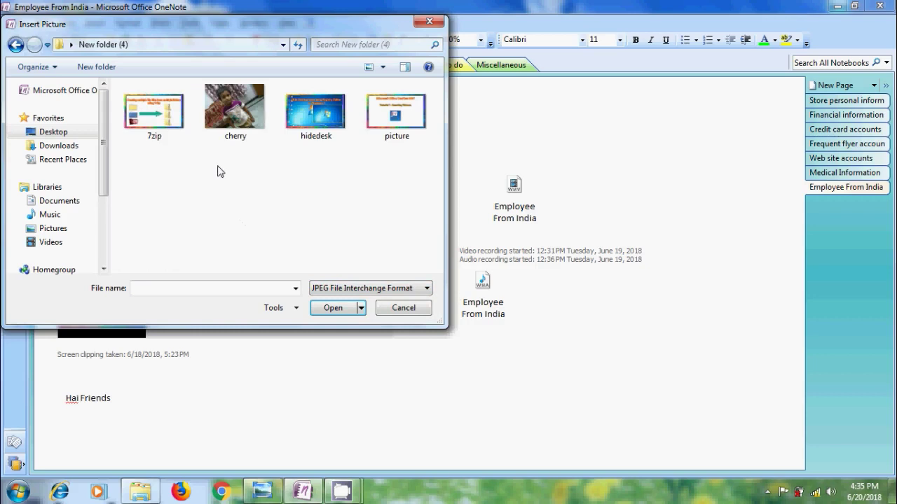
left_click(423, 288)
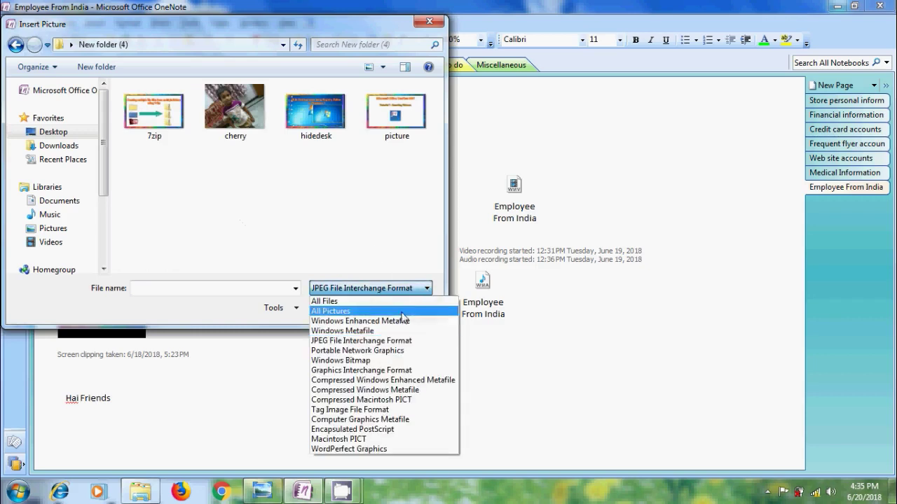
left_click(385, 350)
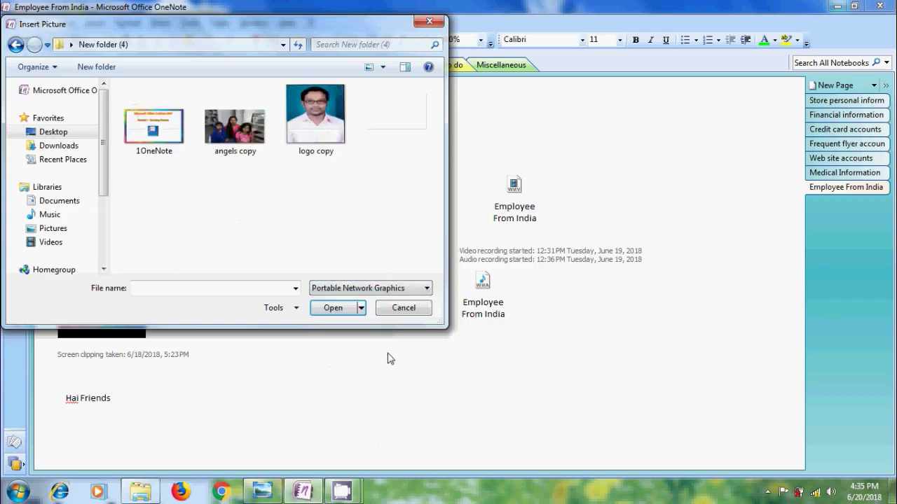
left_click(427, 290)
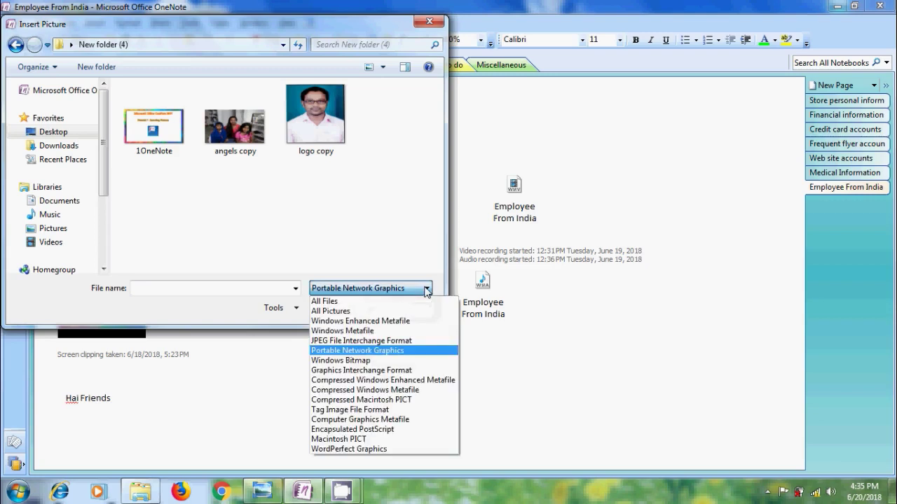
left_click(388, 409)
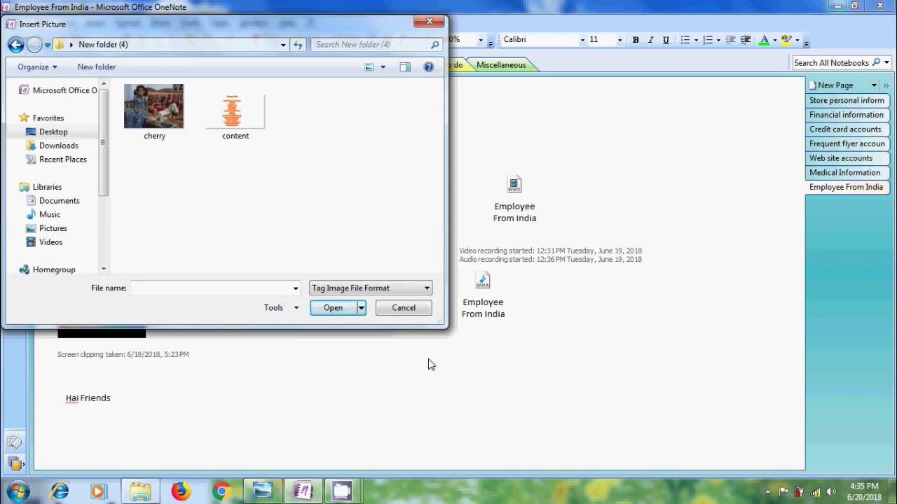
left_click(427, 290)
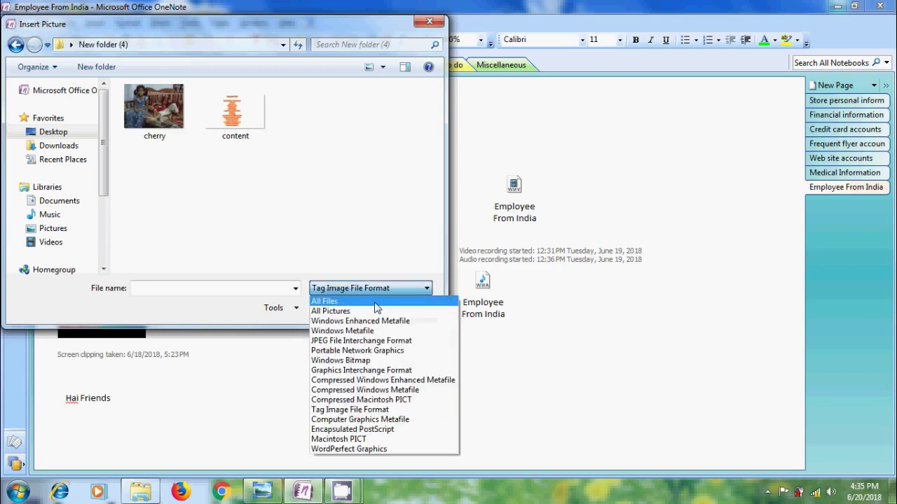
left_click(375, 297)
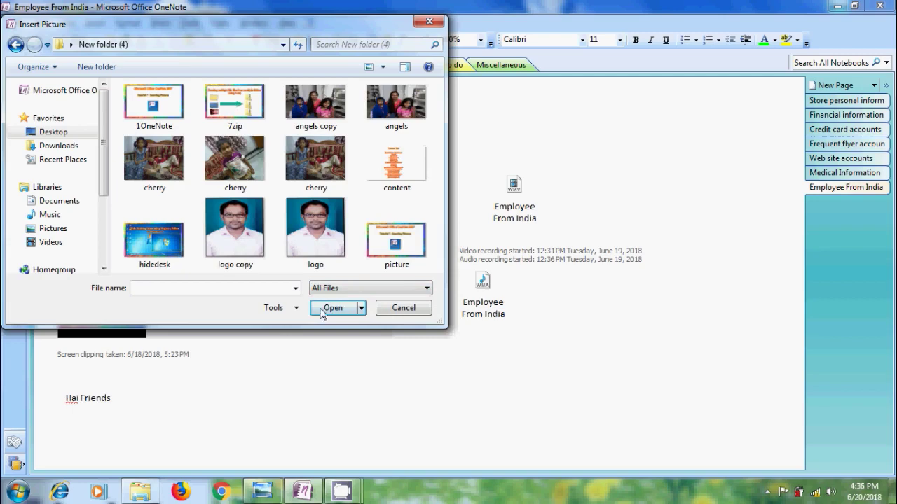
- Insert the 'angels copy' photo onto the page and scroll to view it
left_click(323, 110)
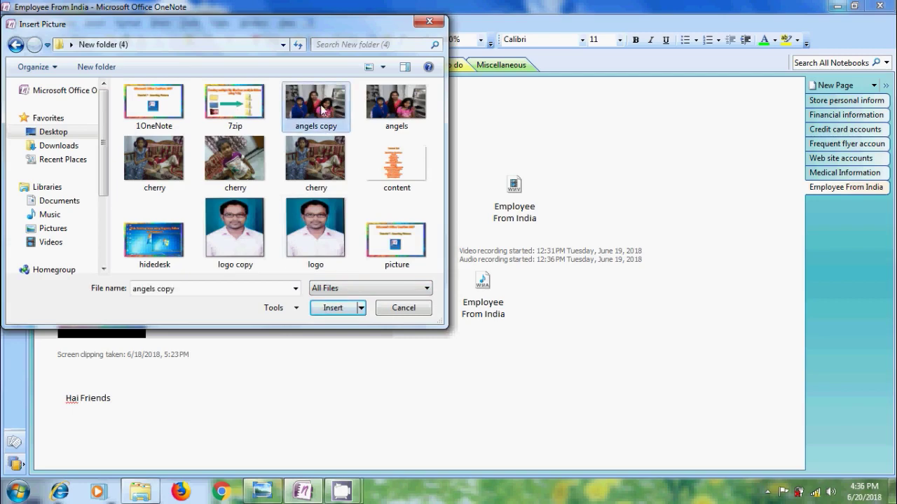
left_click(330, 308)
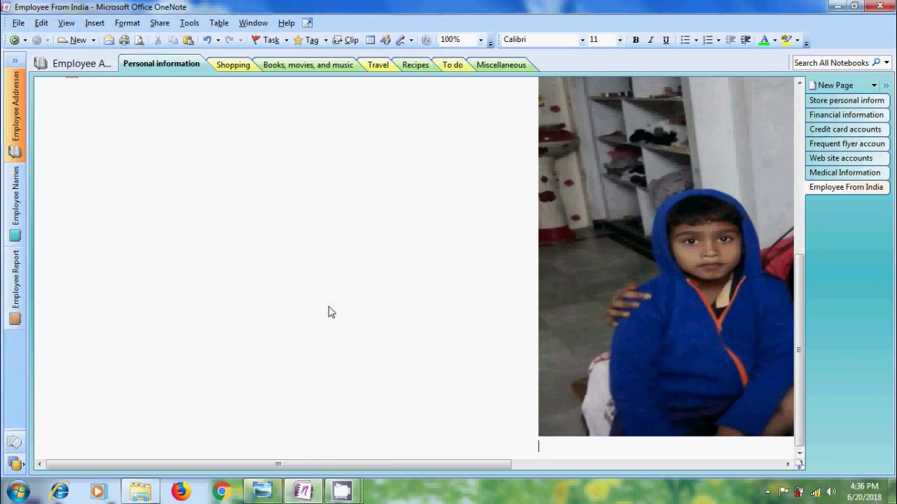
left_click_drag(400, 464, 673, 464)
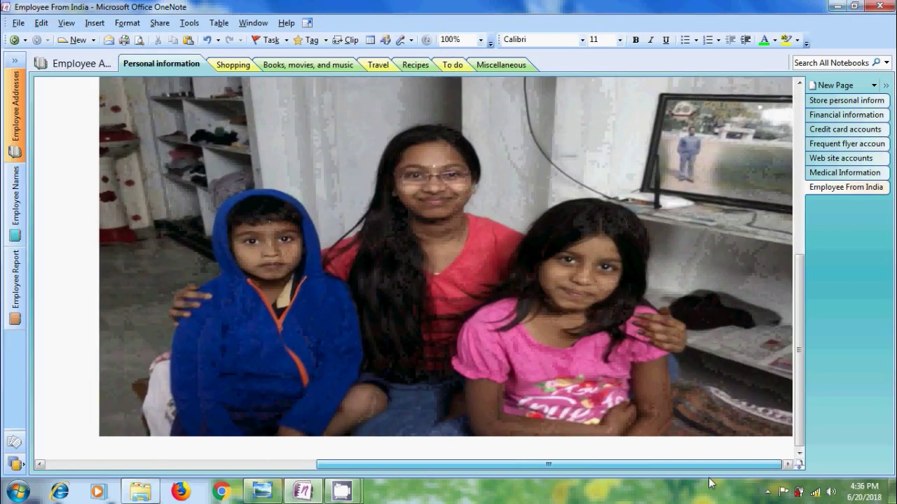
left_click_drag(799, 328, 811, 294)
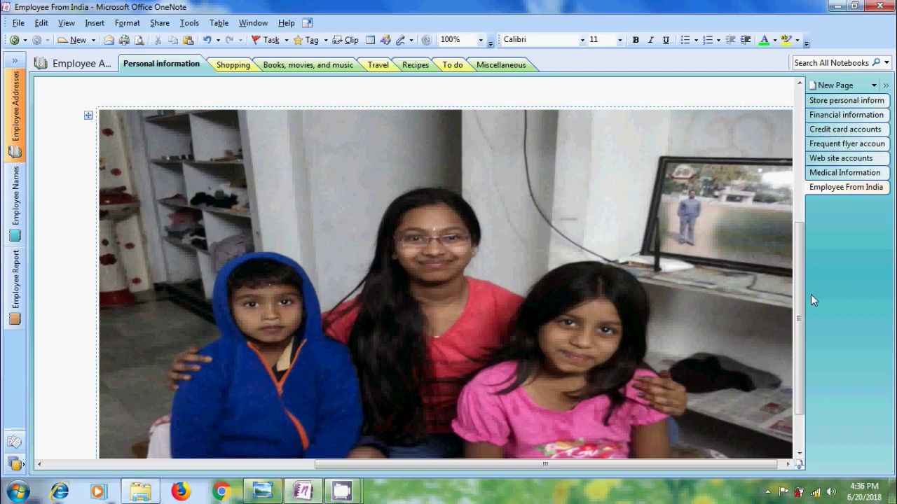
- Shrink the angels copy photo by pulling its top-left corner and left edge inward
left_click(88, 115)
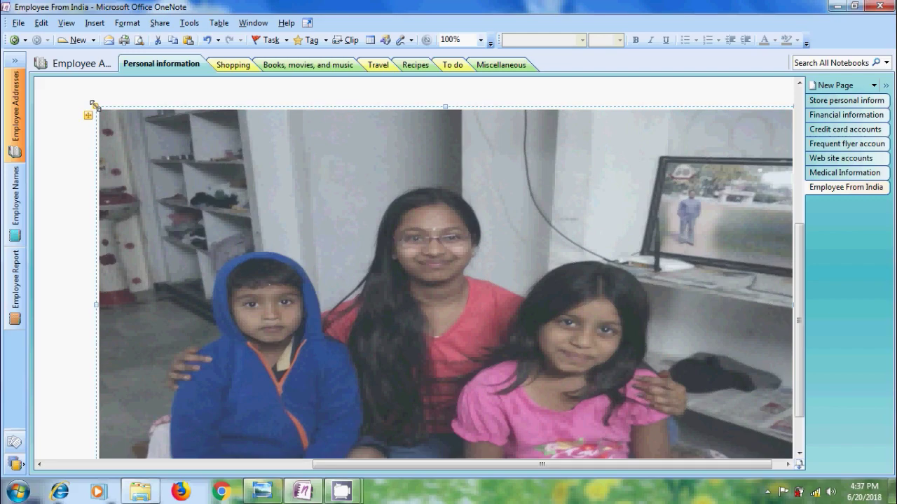
left_click_drag(94, 103, 310, 267)
scroll(435, 322, "down", 2)
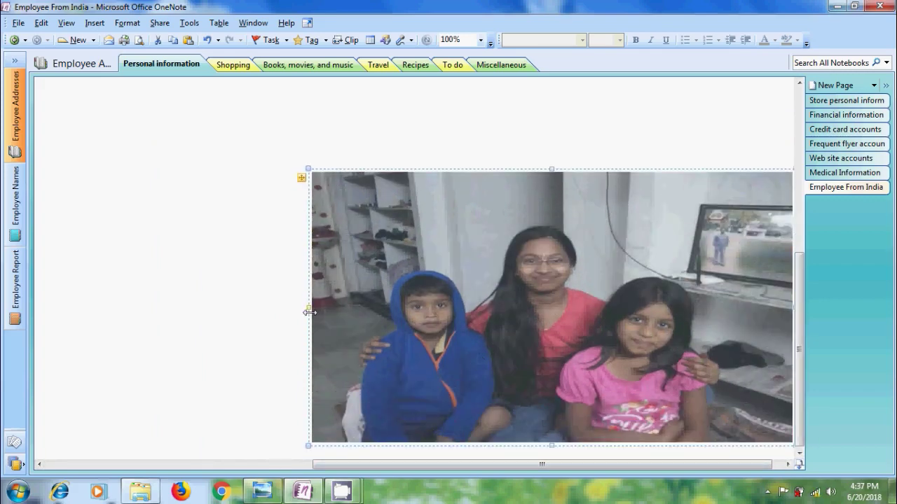
left_click_drag(308, 308, 477, 308)
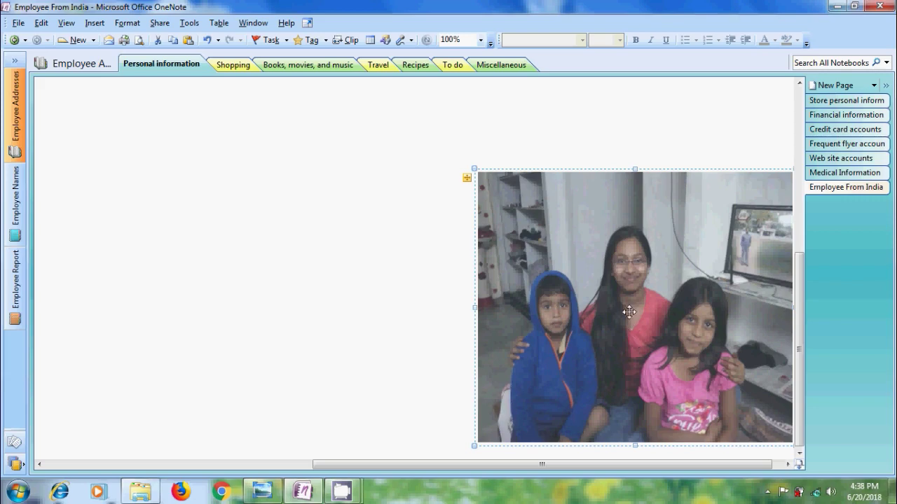
- Drag the photo up and left until it sits beside the Employee From India audio icon
left_click_drag(624, 307, 449, 201)
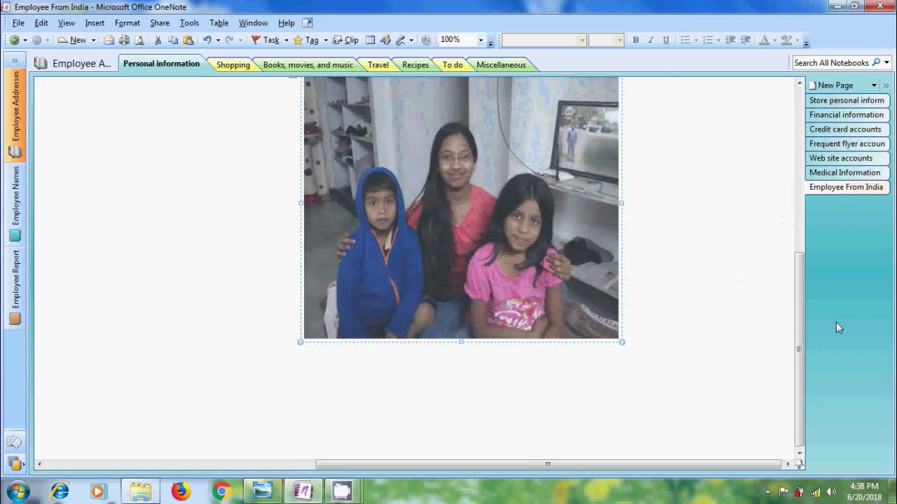
scroll(794, 243, "up", 4)
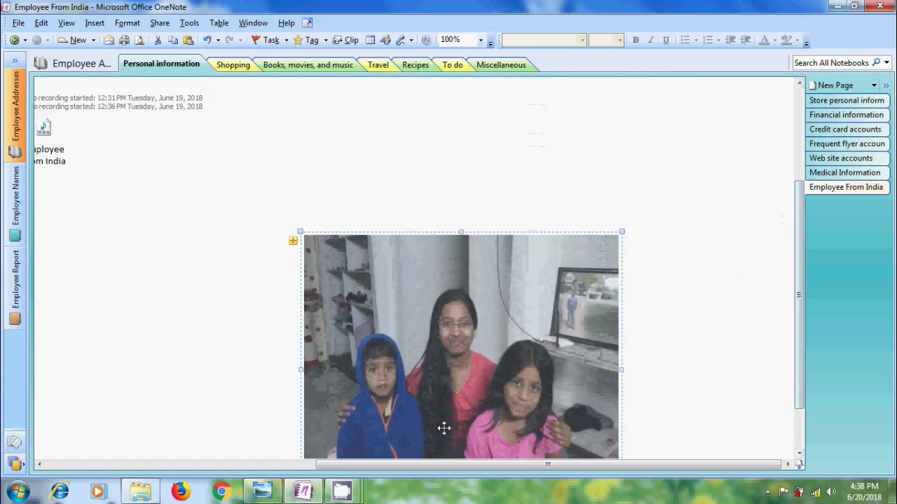
left_click_drag(444, 427, 259, 337)
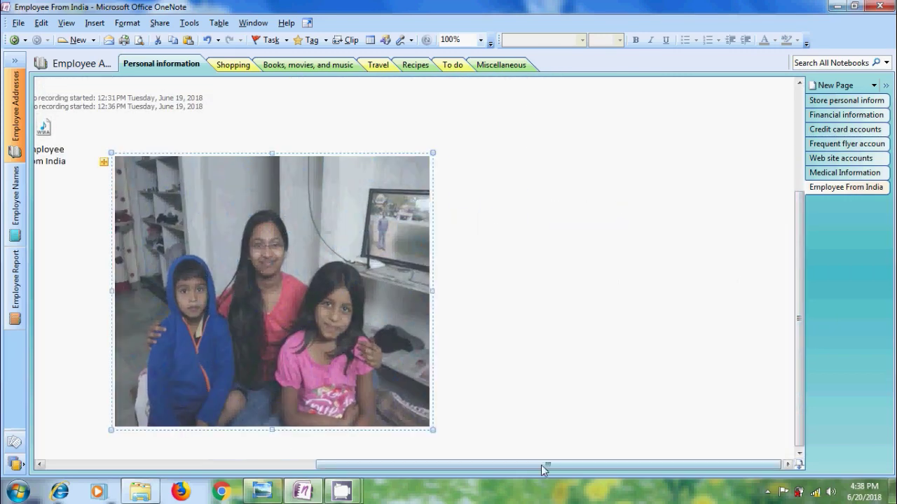
left_click_drag(541, 465, 392, 445)
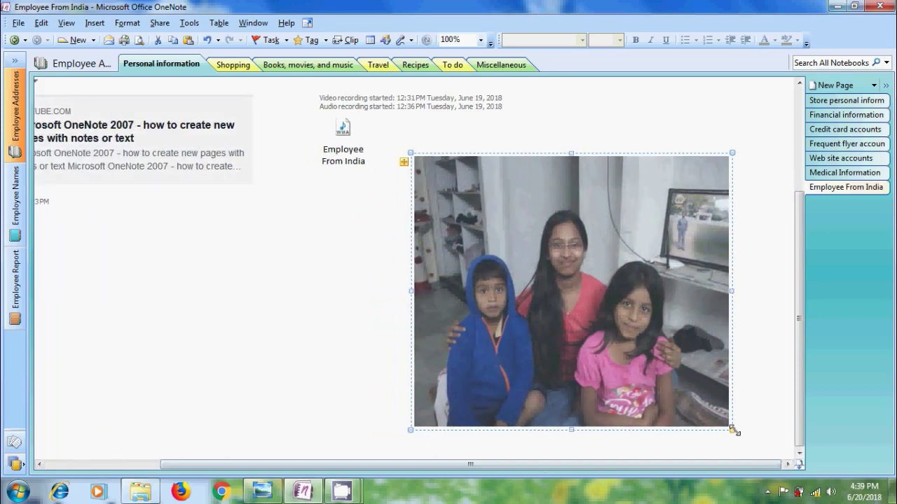
left_click_drag(730, 427, 646, 263)
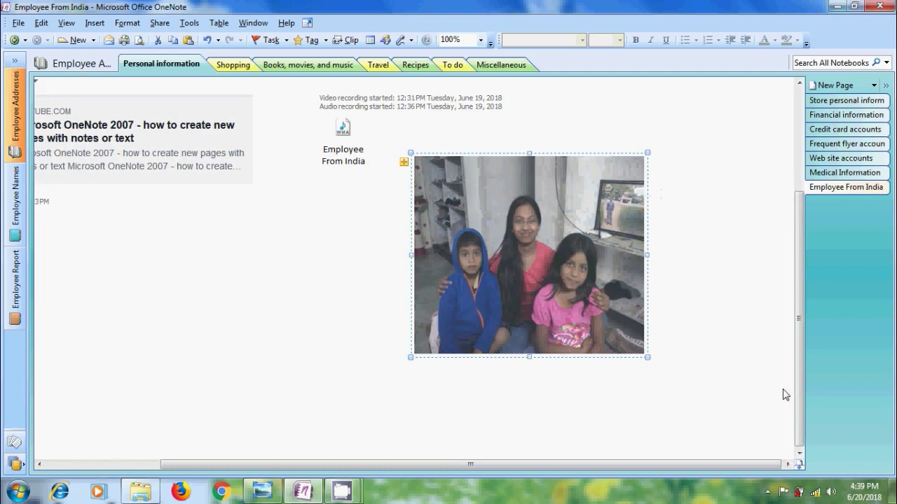
- Shorten the family photo from the bottom, then delete it from the page
left_click_drag(529, 360, 530, 305)
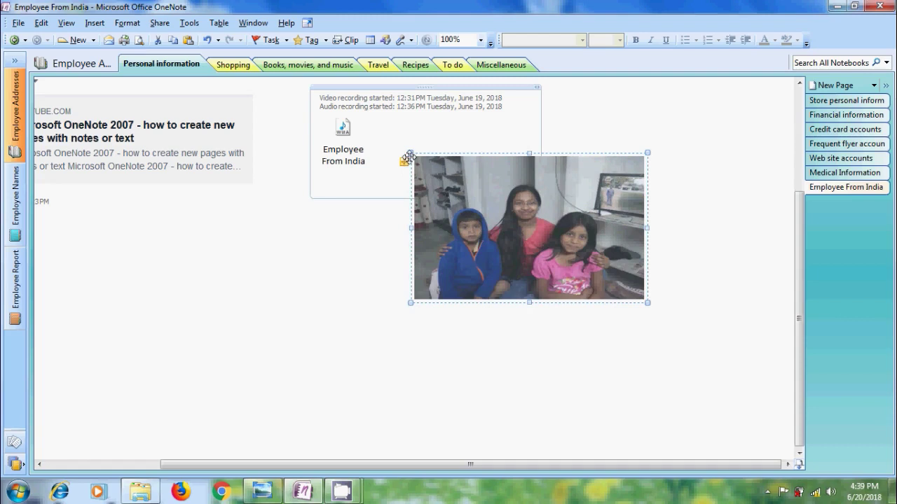
key("Delete")
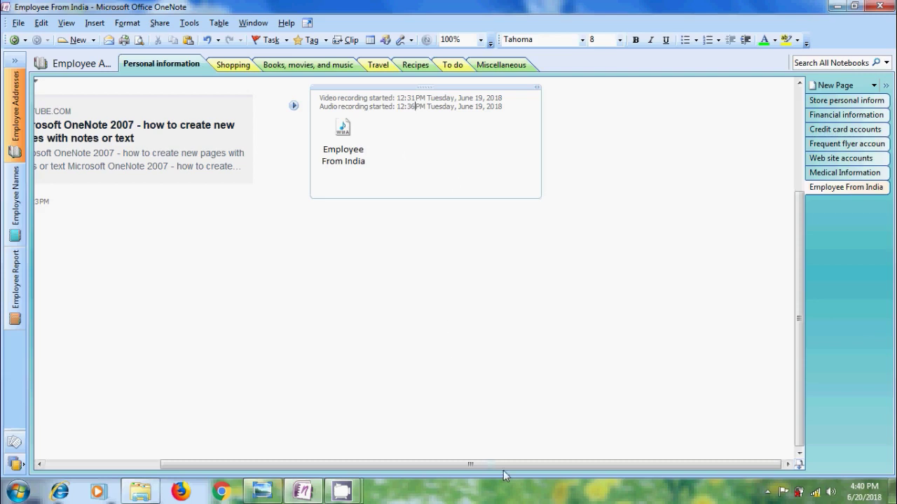
left_click_drag(483, 463, 446, 454)
- Insert from Scanner or Camera using the FRONTECH ECAM USB PC CAMERA, opening its Custom Insert capture window
left_click_drag(800, 364, 792, 254)
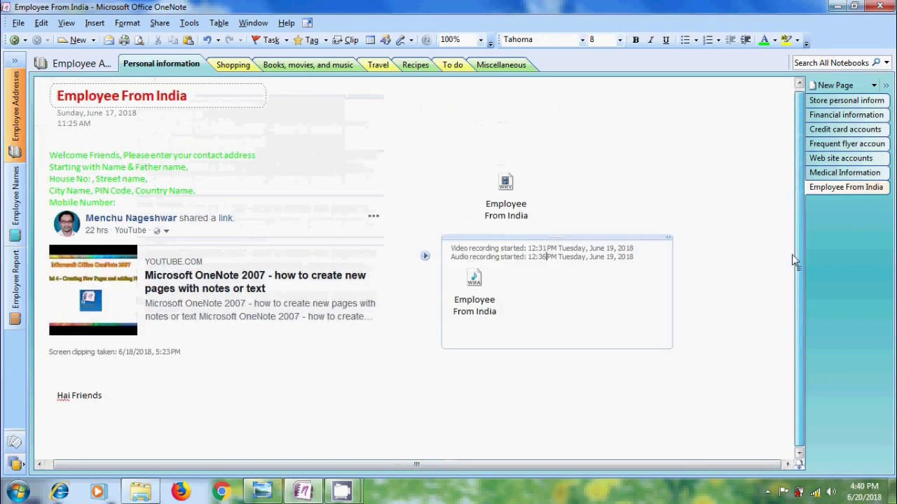
left_click(95, 23)
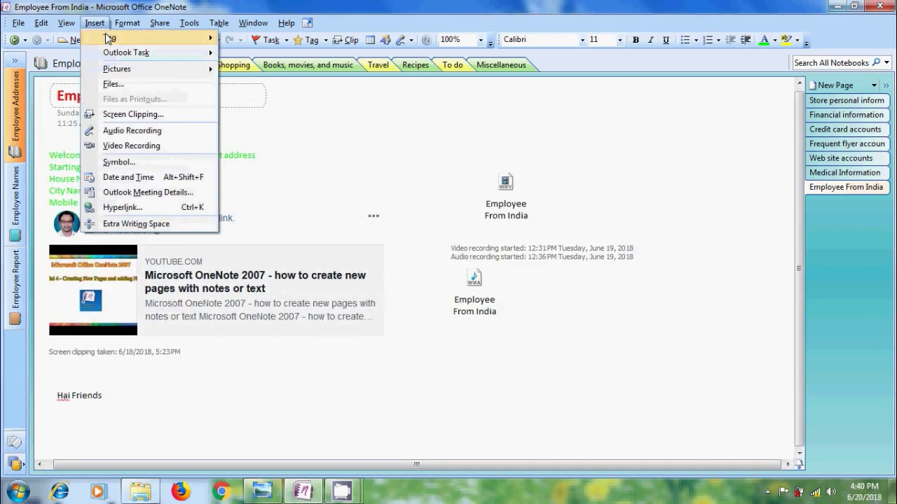
mouse_move(187, 76)
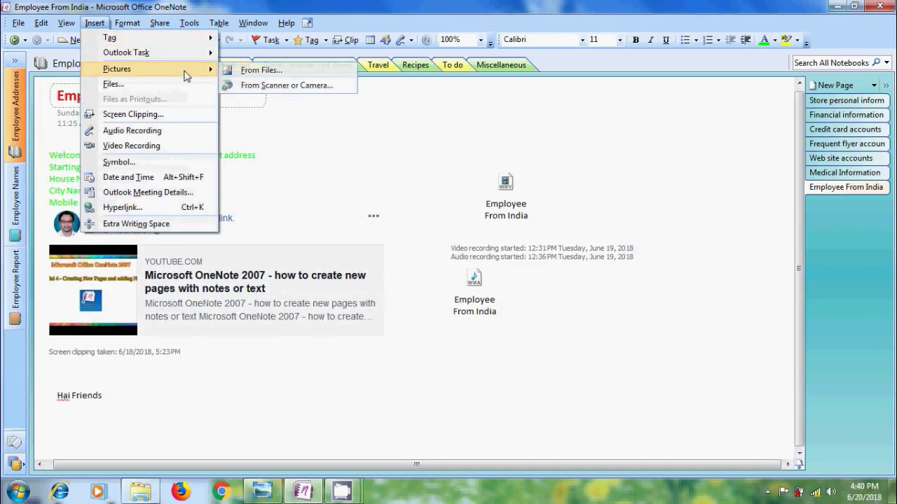
left_click(324, 89)
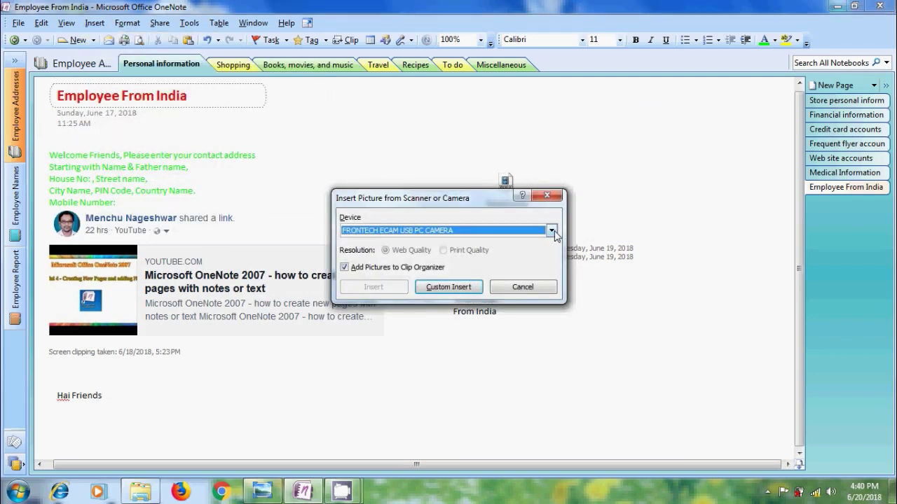
left_click(552, 232)
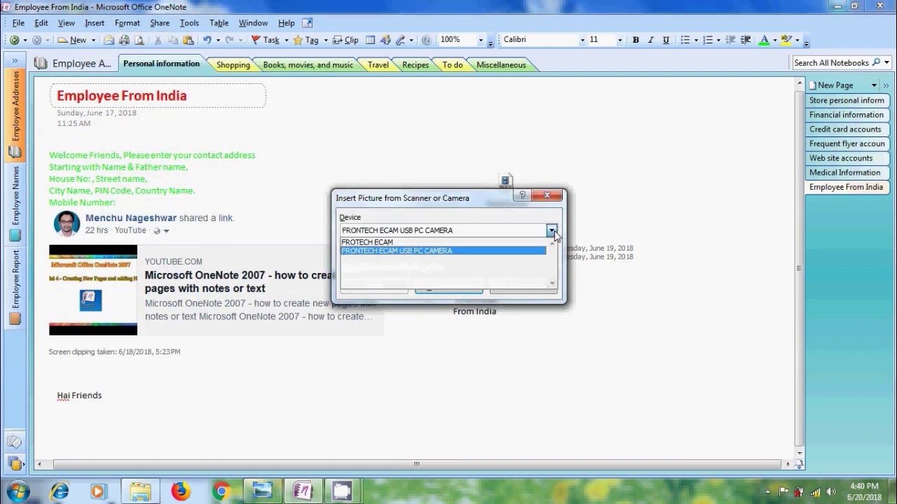
left_click(472, 251)
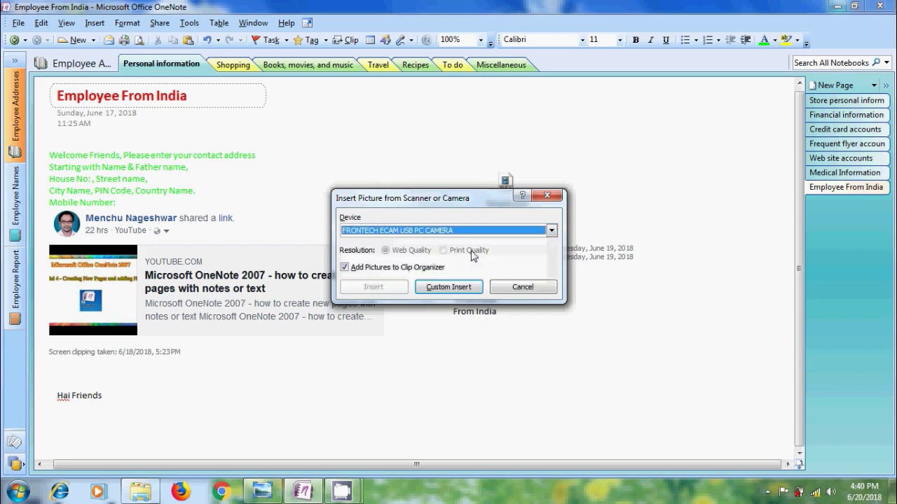
left_click(463, 289)
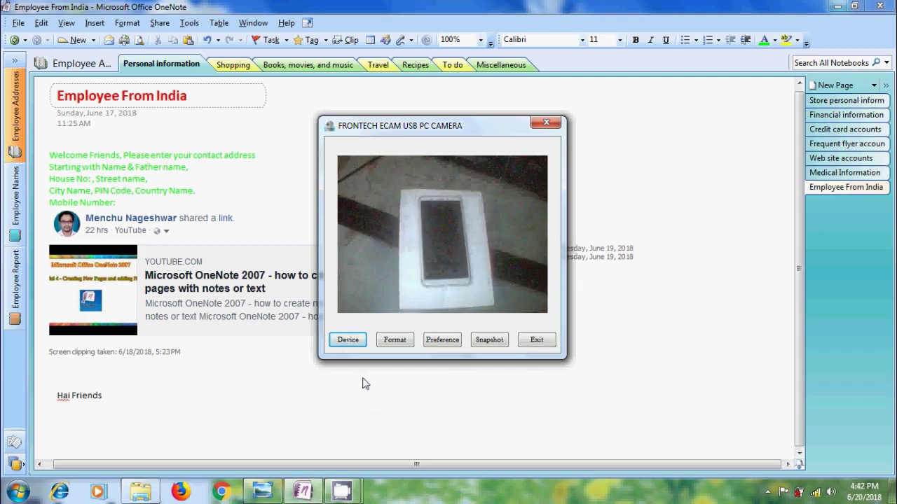
left_click(351, 342)
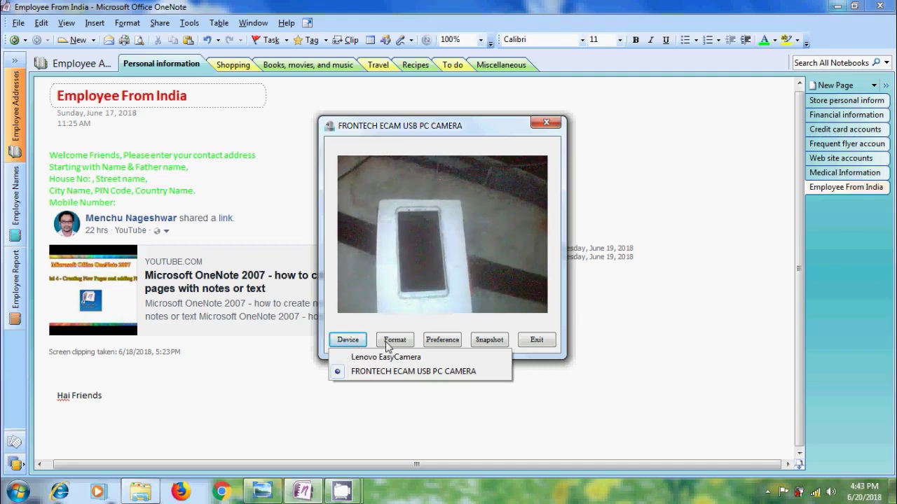
left_click(386, 343)
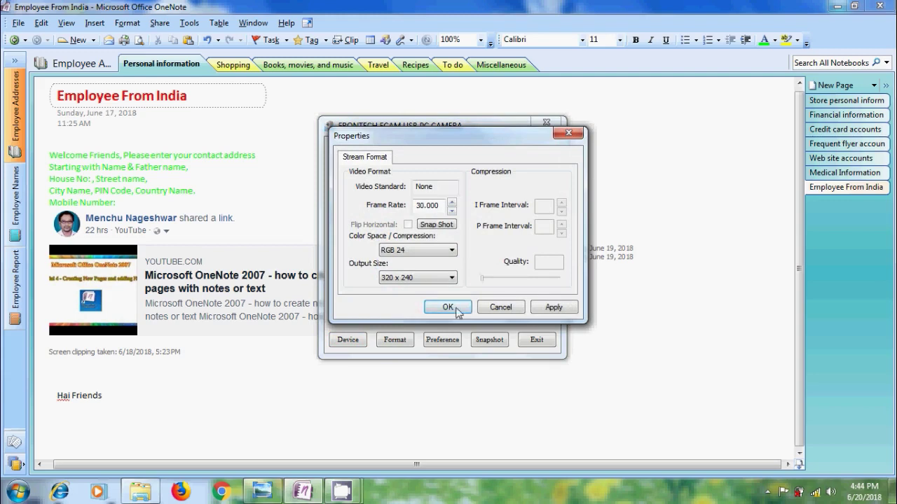
left_click(448, 307)
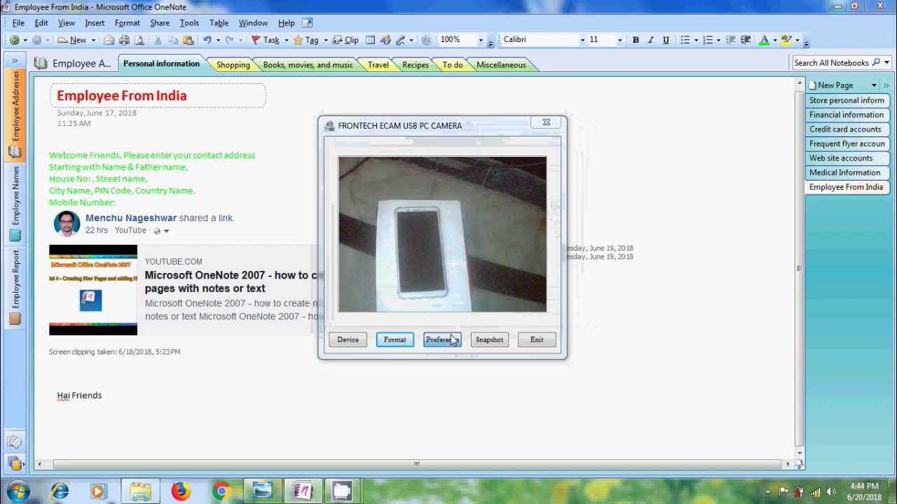
left_click(441, 340)
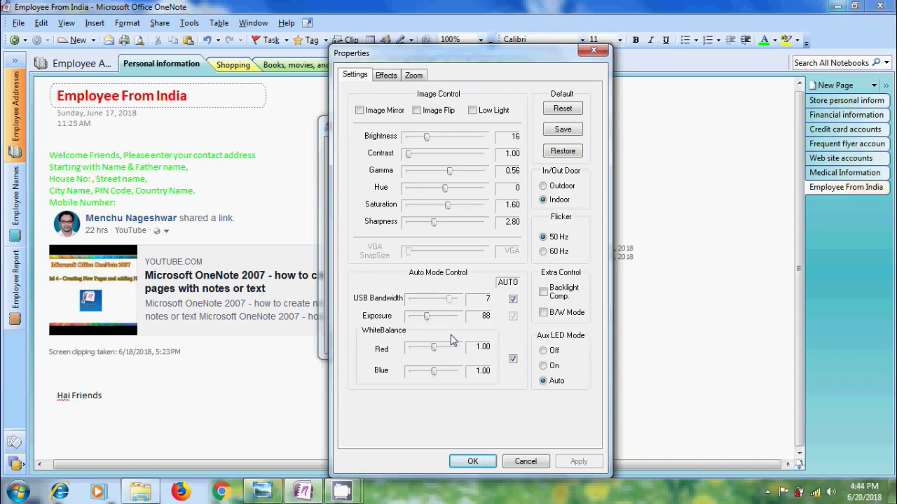
left_click(390, 76)
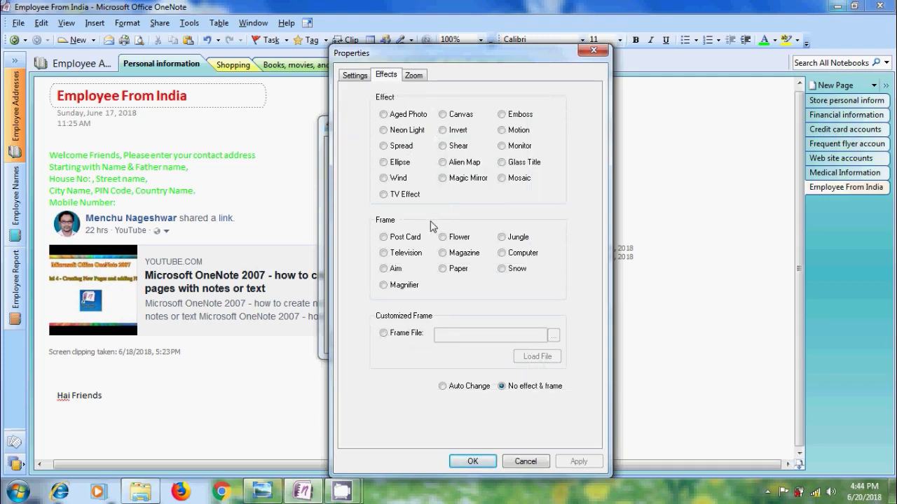
left_click(418, 77)
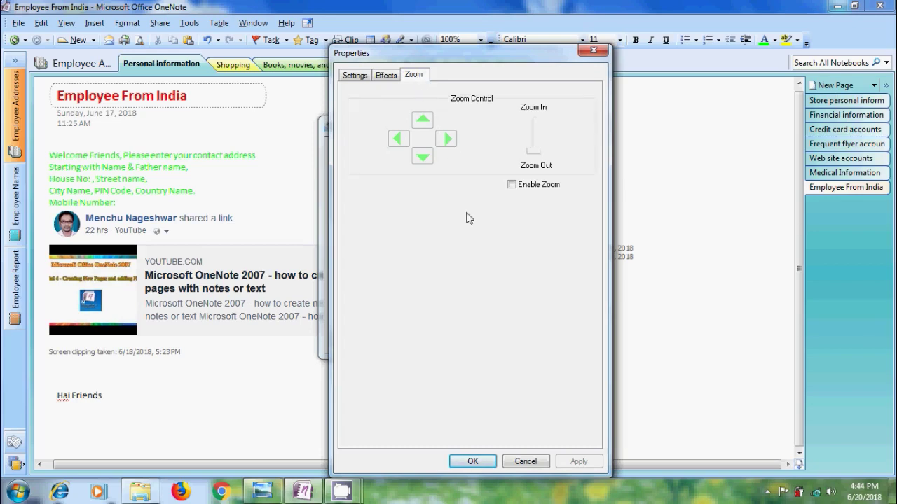
left_click(364, 76)
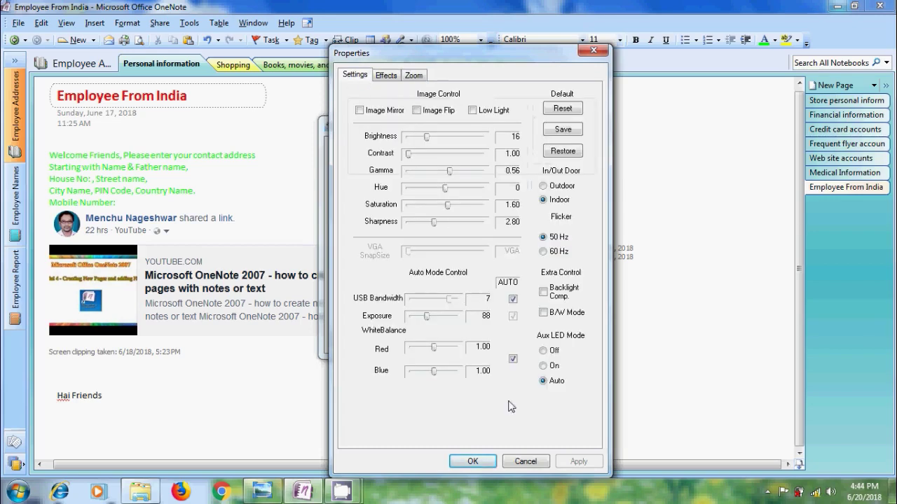
left_click(493, 460)
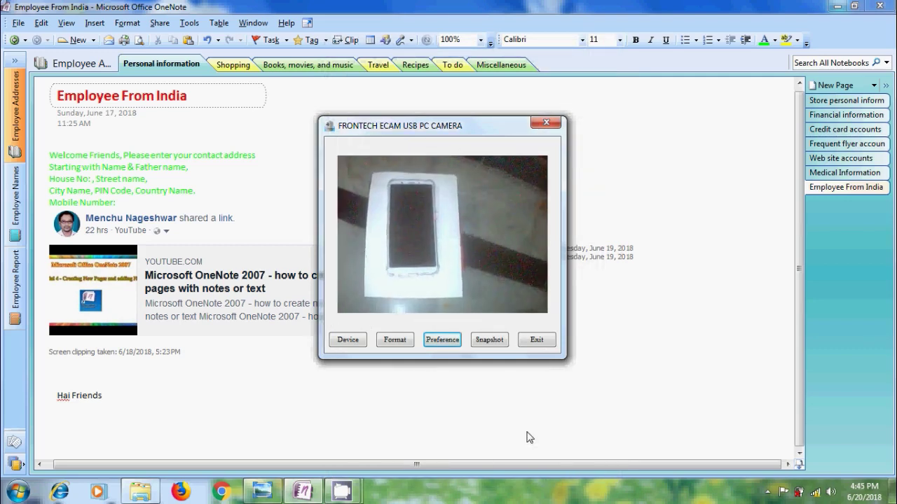
- Snap a webcam picture of the phone, move it up-left, and shrink and narrow it
left_click(490, 341)
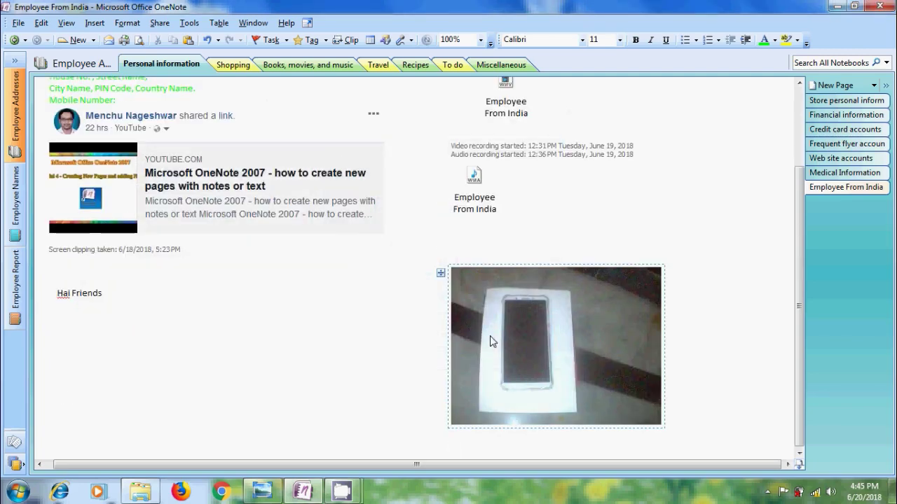
left_click(441, 272)
left_click_drag(441, 272, 396, 254)
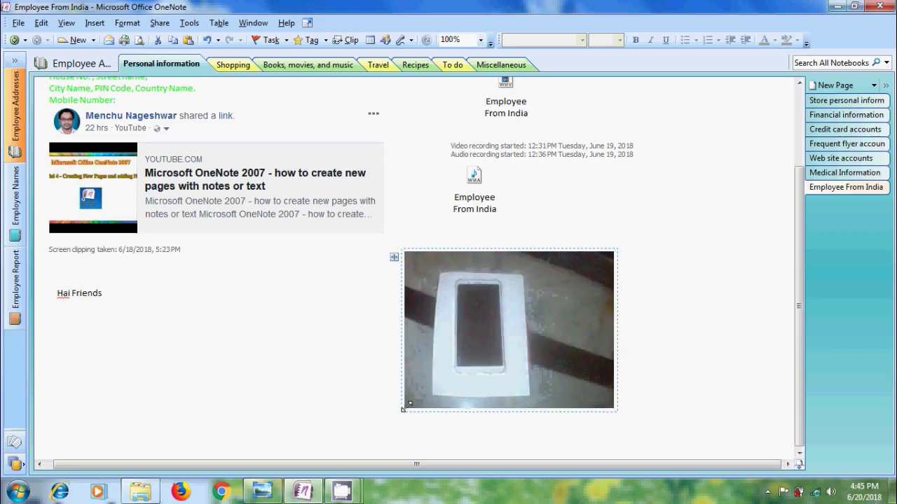
left_click_drag(405, 407, 430, 354)
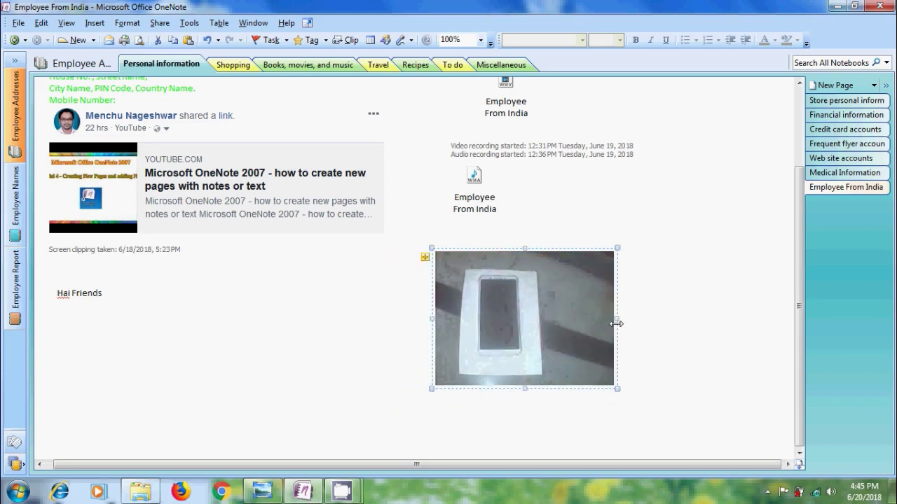
left_click_drag(616, 323, 592, 321)
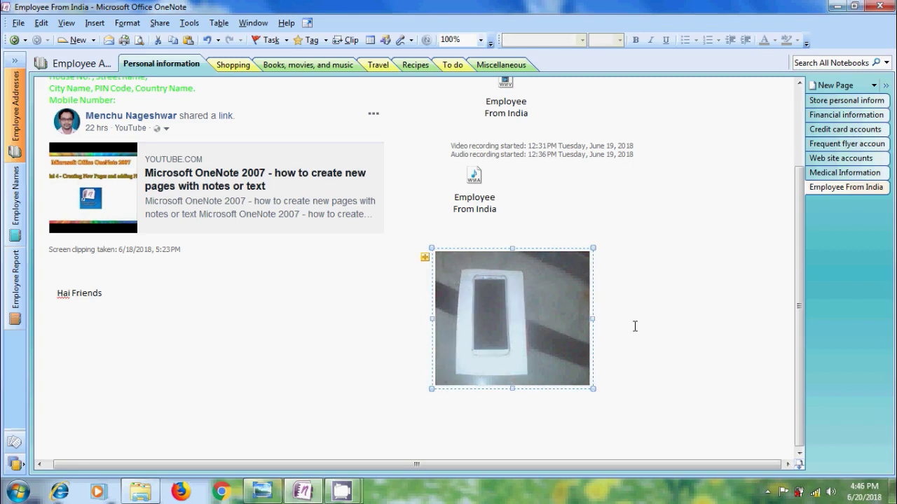
- Toggle Set Picture as Background on and off for the phone snapshot, then drag it slightly right
right_click(548, 319)
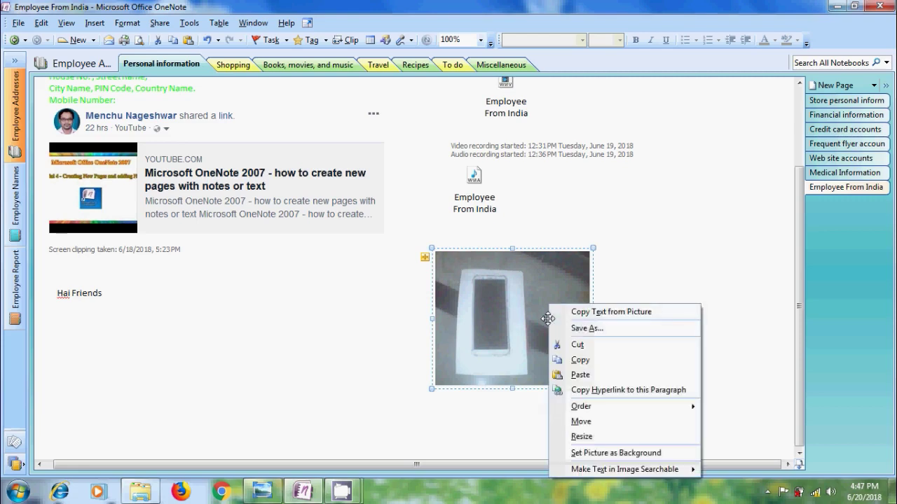
left_click(614, 453)
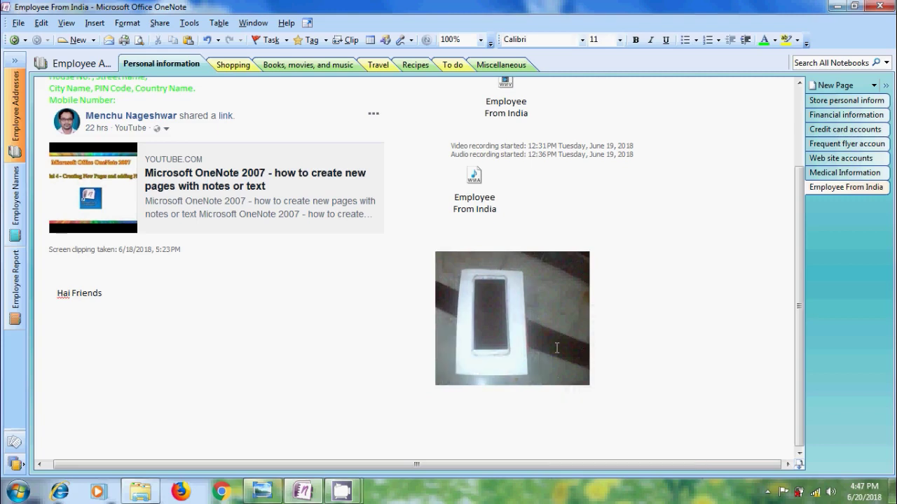
right_click(540, 315)
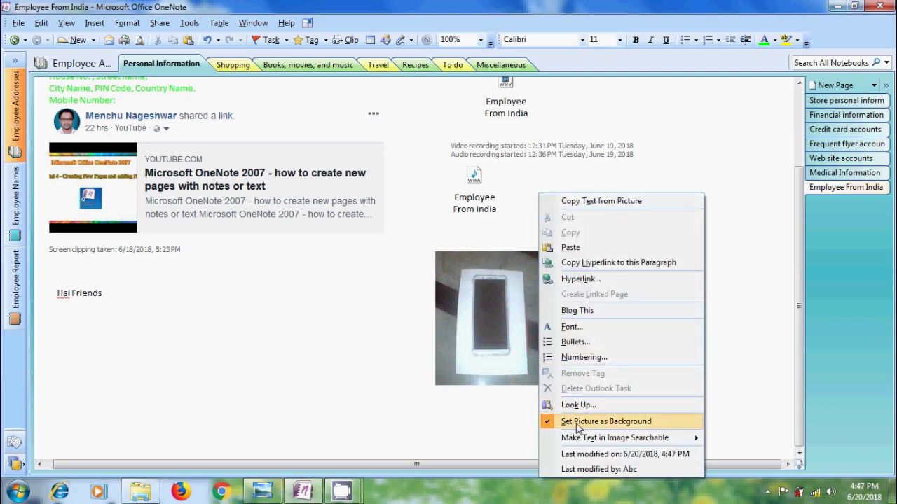
left_click(576, 424)
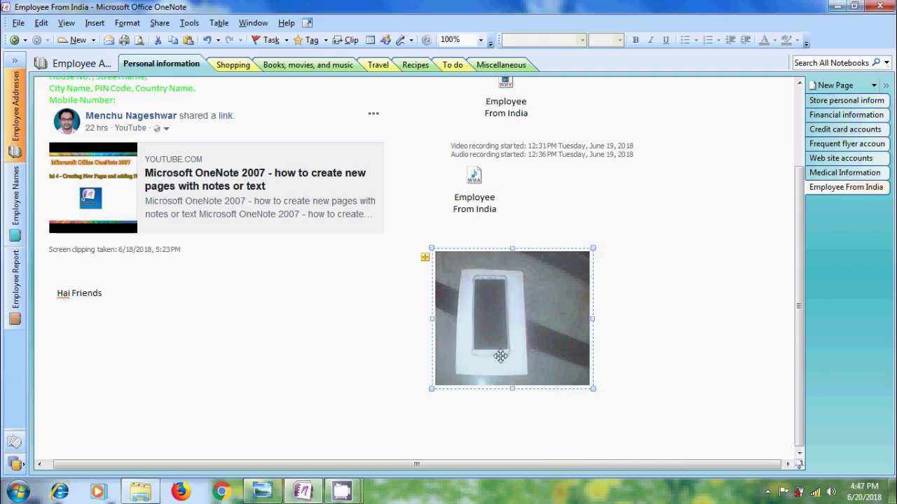
left_click(433, 258)
left_click_drag(434, 258, 481, 256)
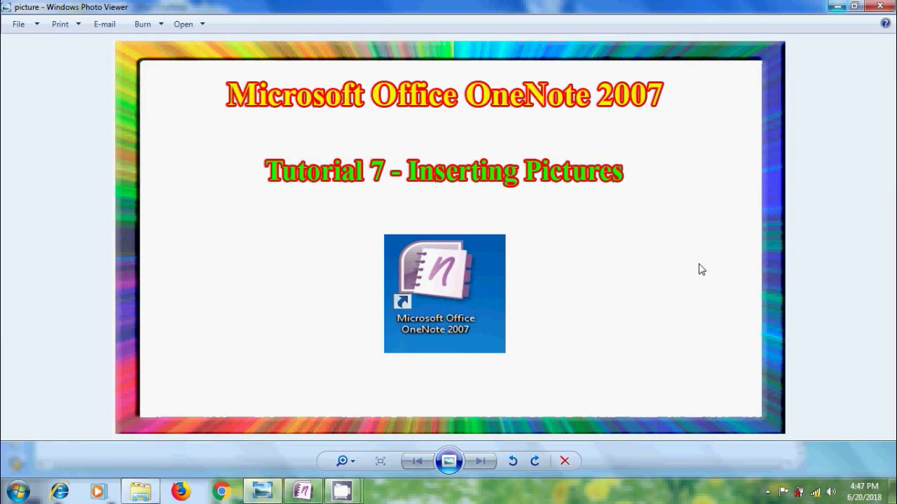
- Minimise the Tutorial 7 title image in Windows Photo Viewer to return to the Employee From India page
left_click(838, 6)
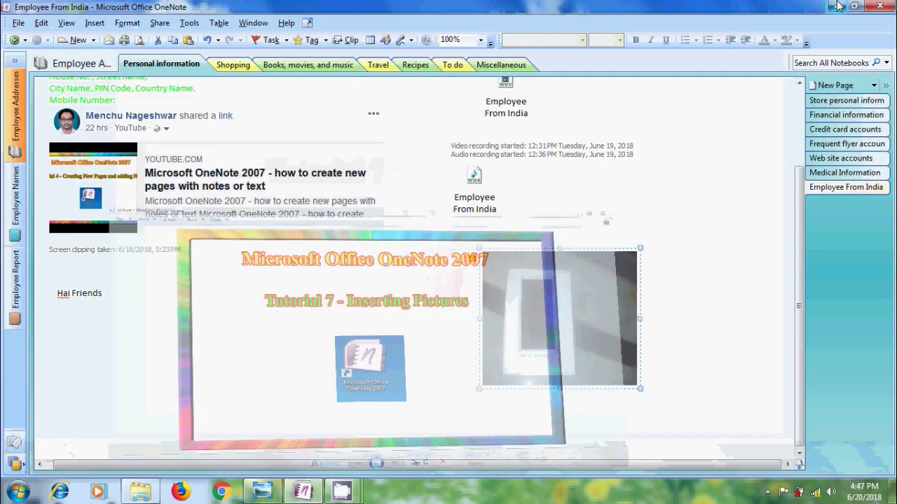